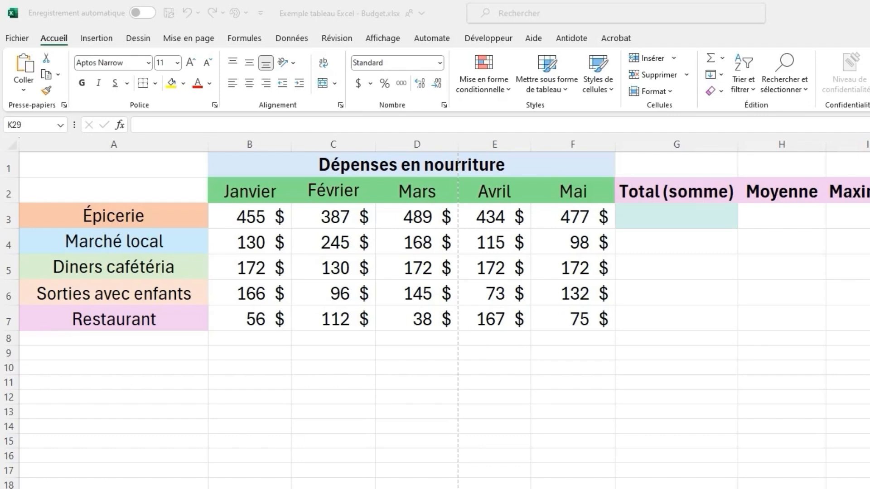
- Calculate the Épicerie total in cell G3 with the SOMME function over B3:F3
{"action": "left_click", "coordinate": [669, 219]}
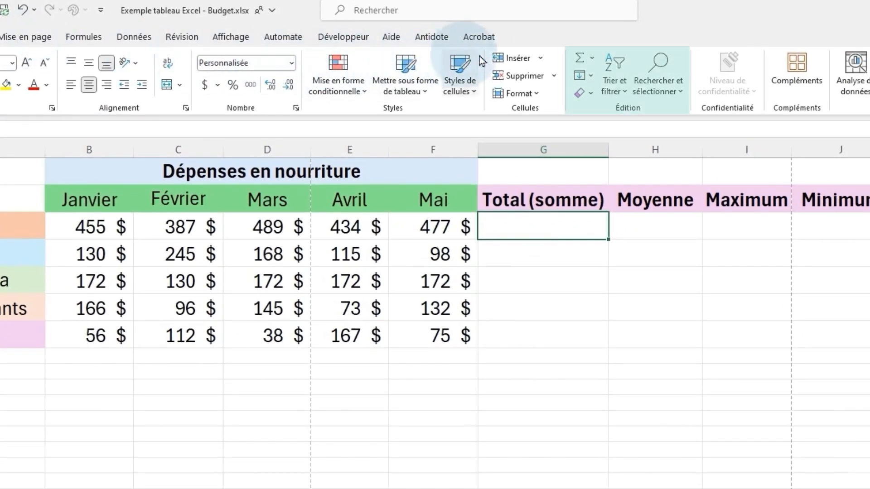
{"action": "left_click", "coordinate": [593, 57]}
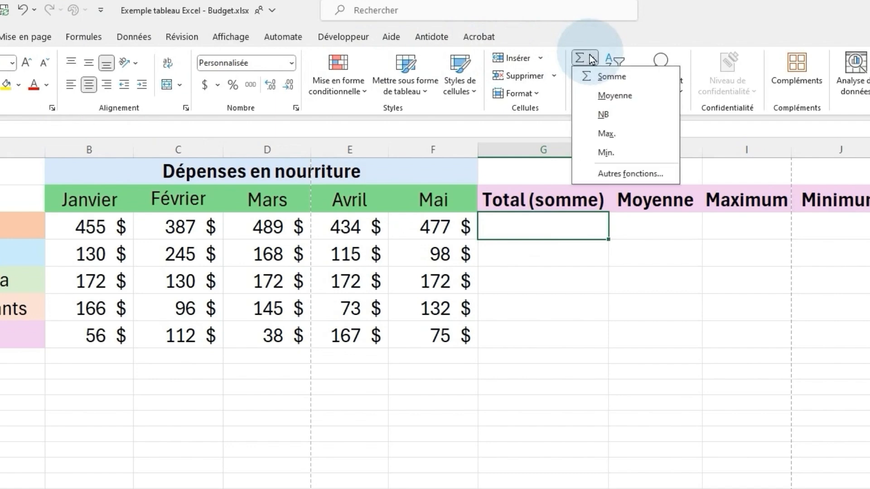
{"action": "left_click", "coordinate": [587, 84]}
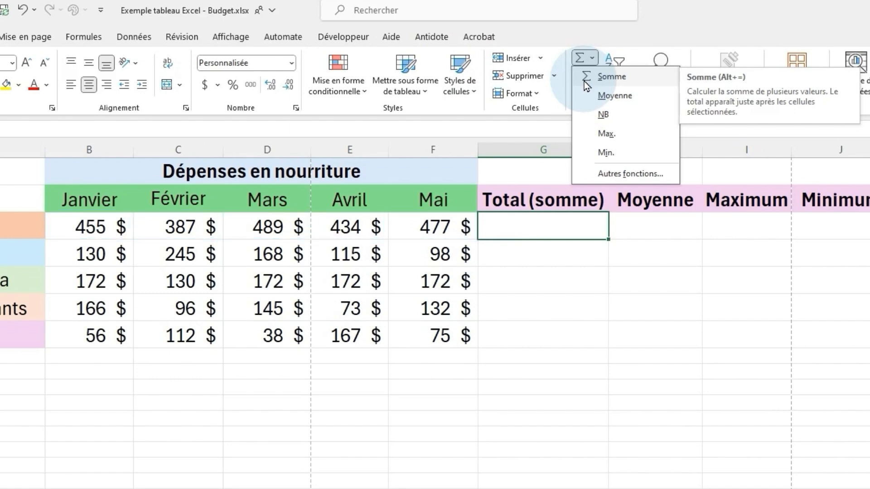
{"action": "left_click", "coordinate": [586, 83]}
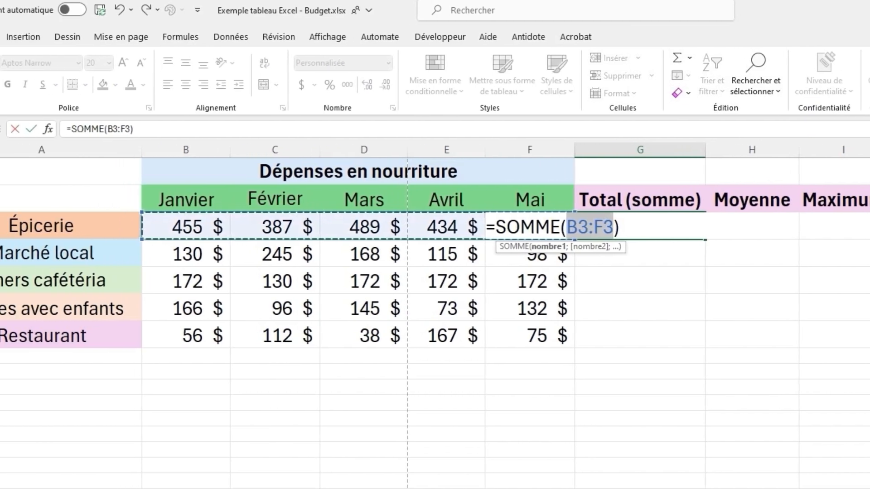
{"action": "key", "text": "Return"}
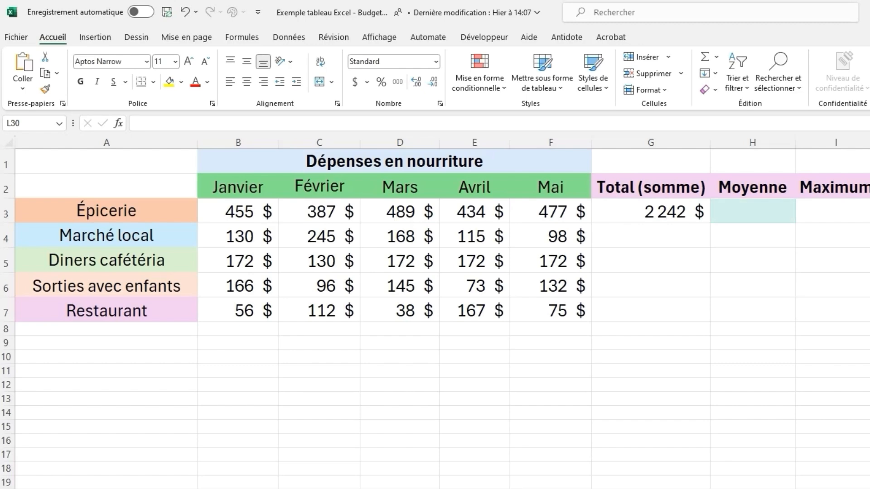
{"action": "left_click", "coordinate": [750, 213]}
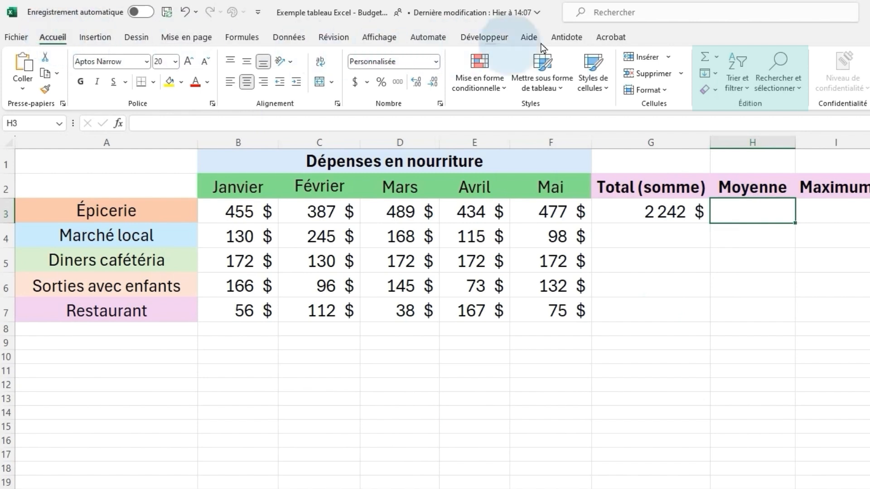
{"action": "left_click", "coordinate": [714, 56]}
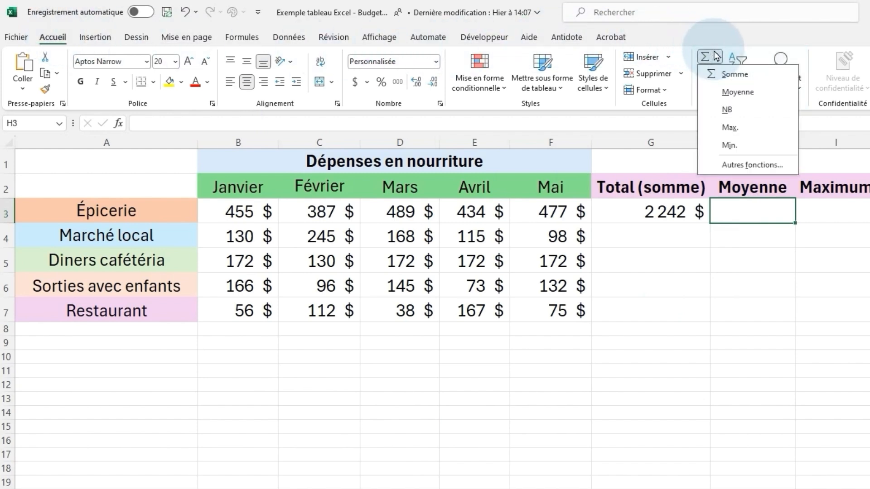
{"action": "left_click", "coordinate": [741, 94]}
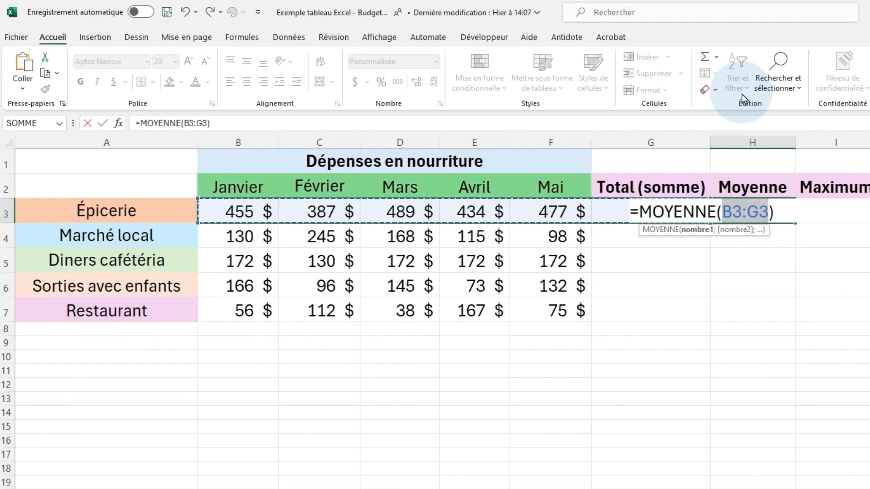
{"action": "key", "text": "Escape"}
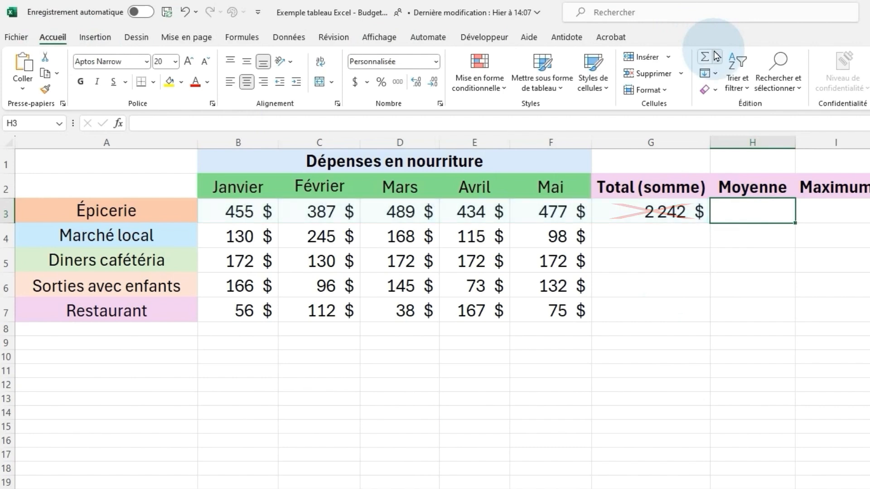
- Calculate the Épicerie average in cell H3 with the MOYENNE function, correcting its range to B3:F3
{"action": "left_click", "coordinate": [715, 55]}
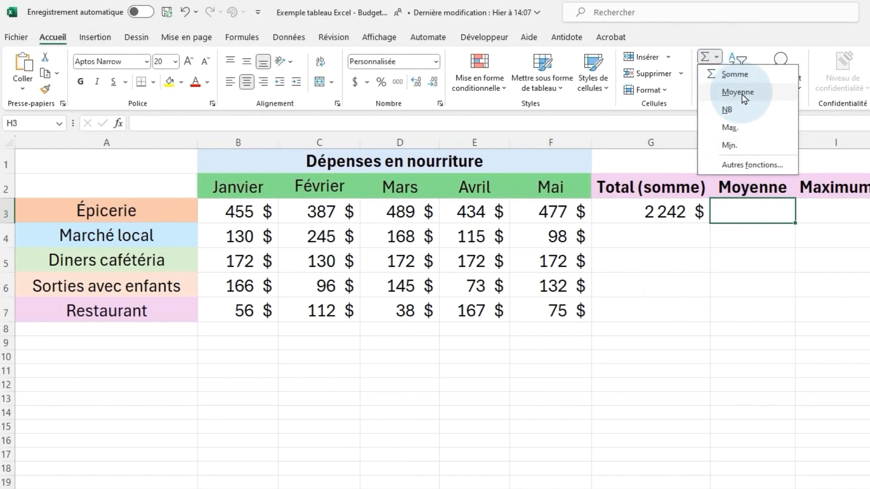
{"action": "left_click", "coordinate": [741, 93]}
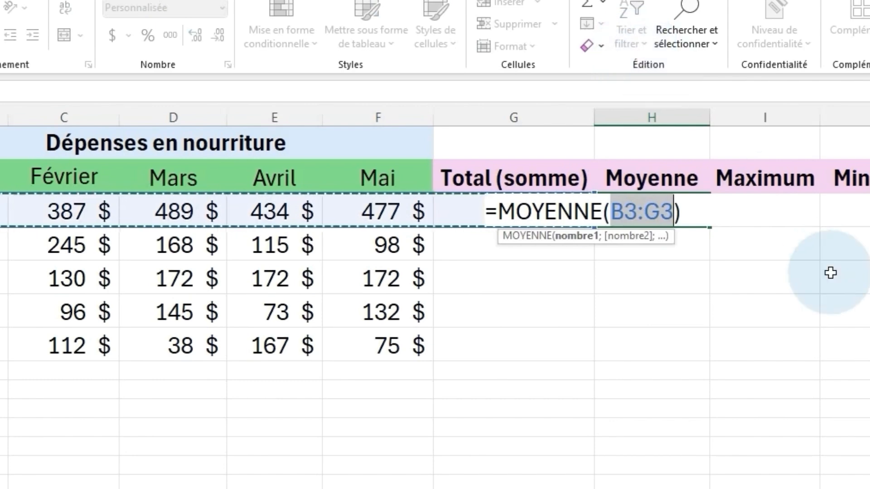
{"action": "left_click", "coordinate": [661, 217]}
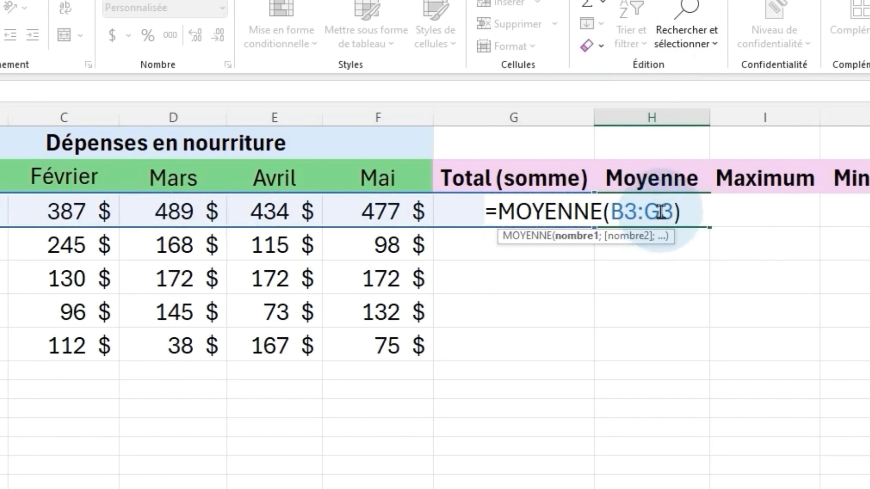
{"action": "left_click_drag", "start_coordinate": [660, 212], "coordinate": [648, 211]}
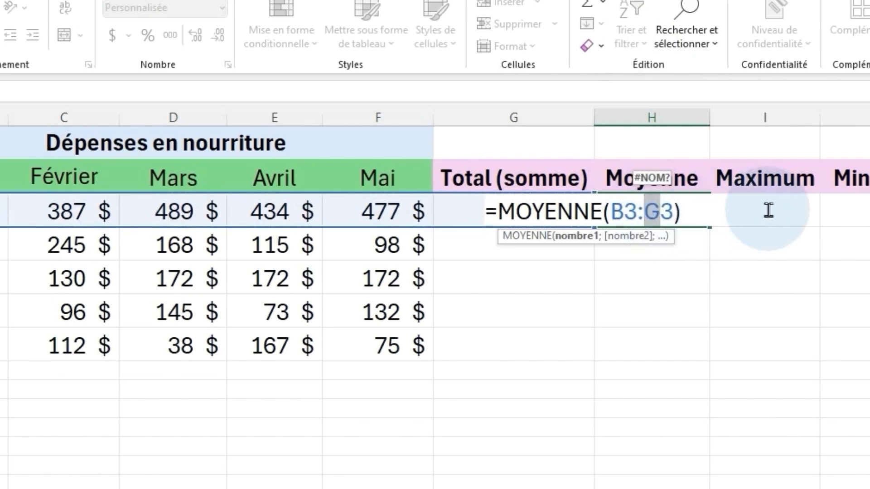
{"action": "key", "text": "BackSpace"}
{"action": "type", "text": "F"}
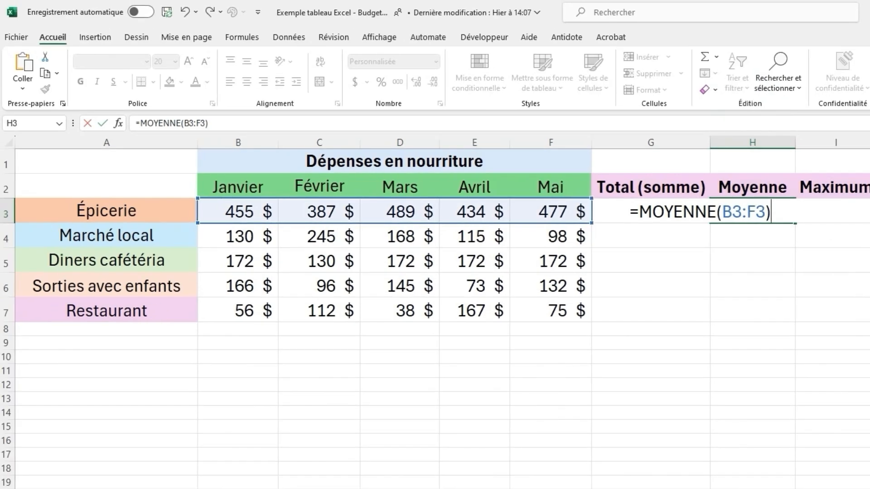
{"action": "key", "text": "Return"}
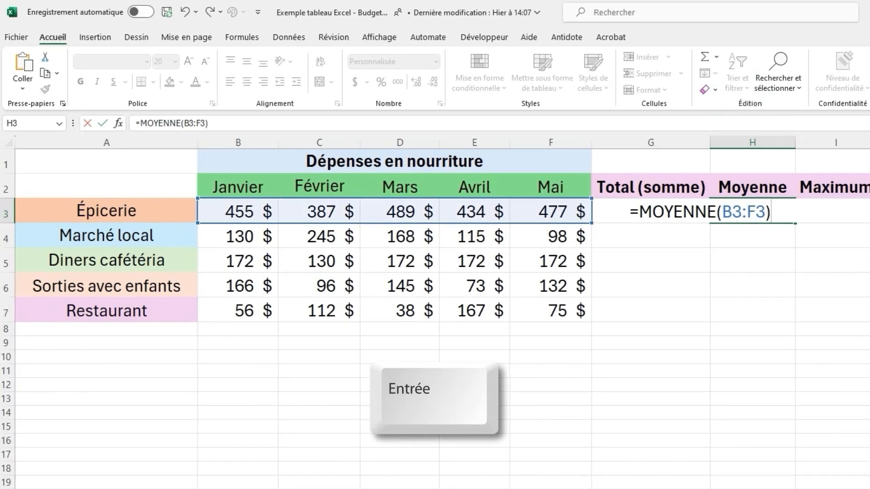
{"action": "key", "text": "Return"}
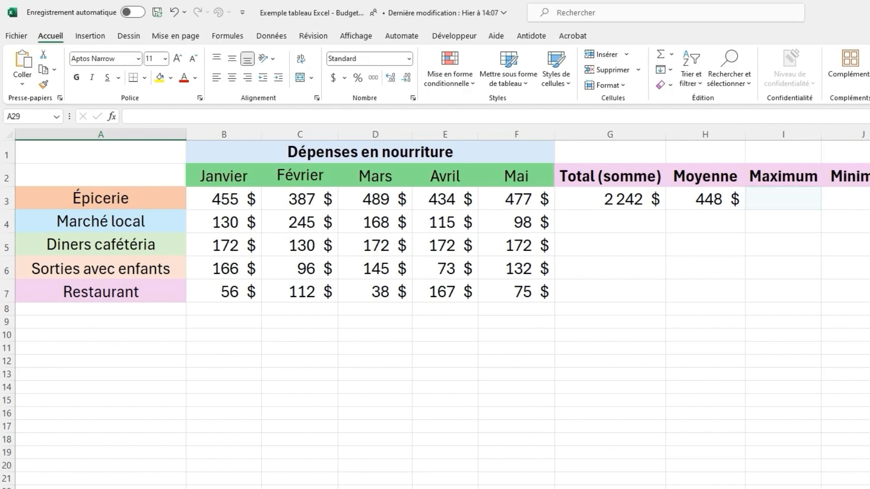
- Find the highest Épicerie expense in cell I3 with the MAX function, limiting its range to B3:F3
{"action": "left_click", "coordinate": [777, 205]}
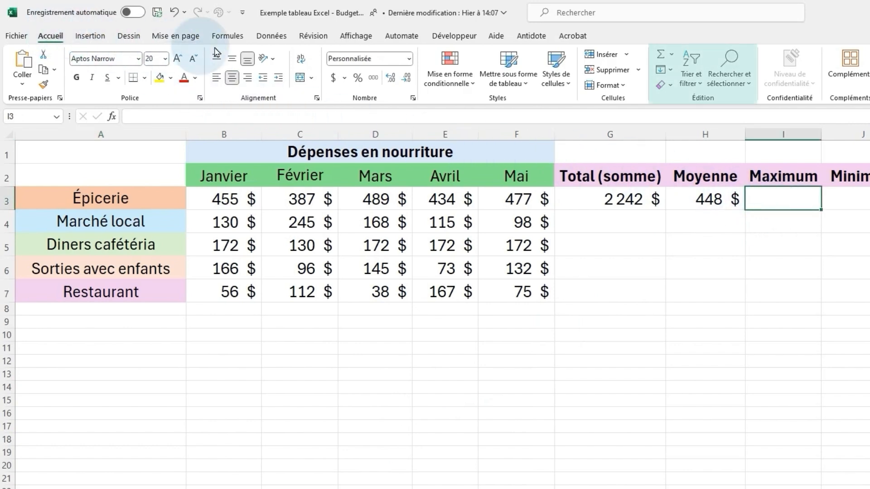
{"action": "left_click", "coordinate": [672, 54]}
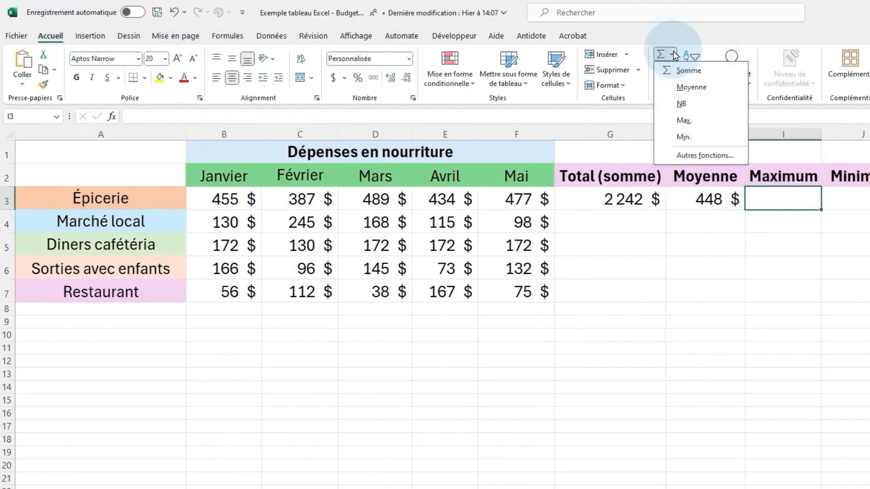
{"action": "left_click", "coordinate": [684, 121]}
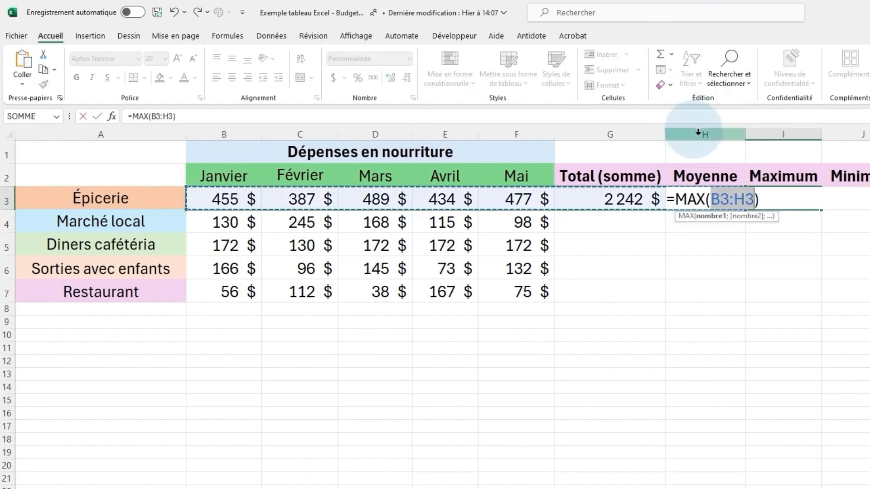
{"action": "left_click", "coordinate": [740, 202]}
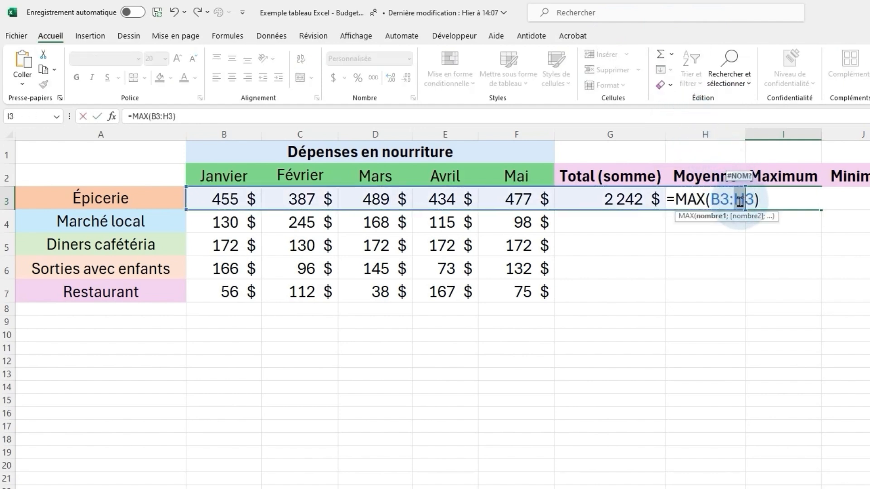
{"action": "type", "text": "F"}
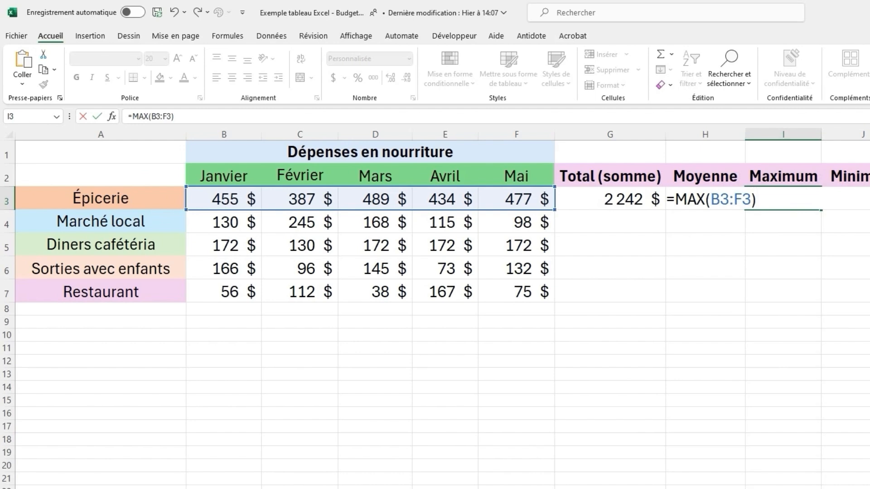
{"action": "key", "text": "Return"}
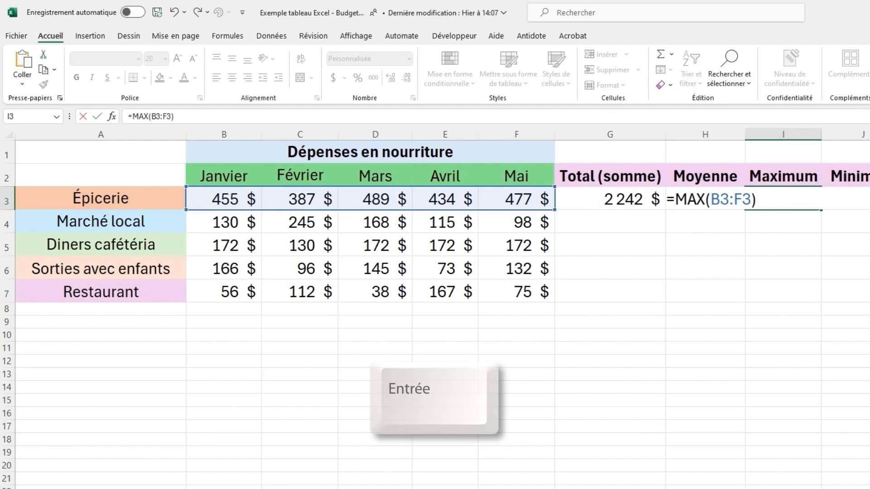
{"action": "key", "text": "Return"}
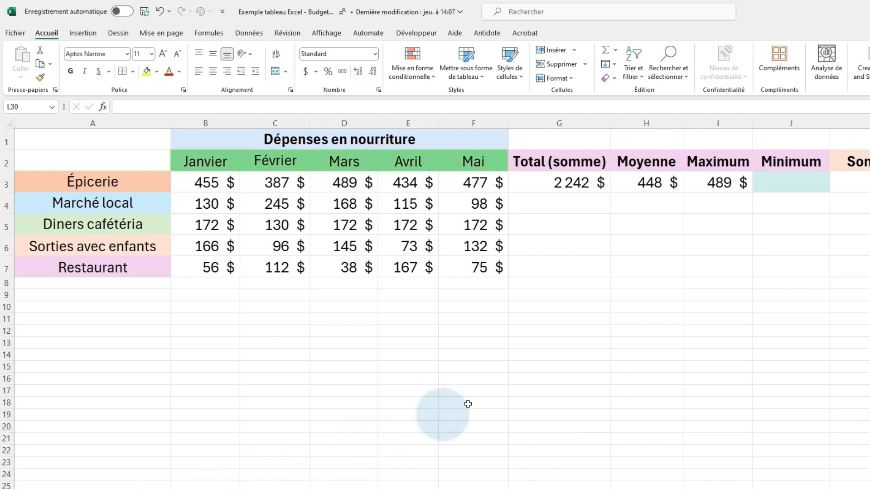
- Find the lowest Épicerie expense in cell J3 with the MIN function, limiting its range to B3:F3
{"action": "left_click", "coordinate": [809, 183]}
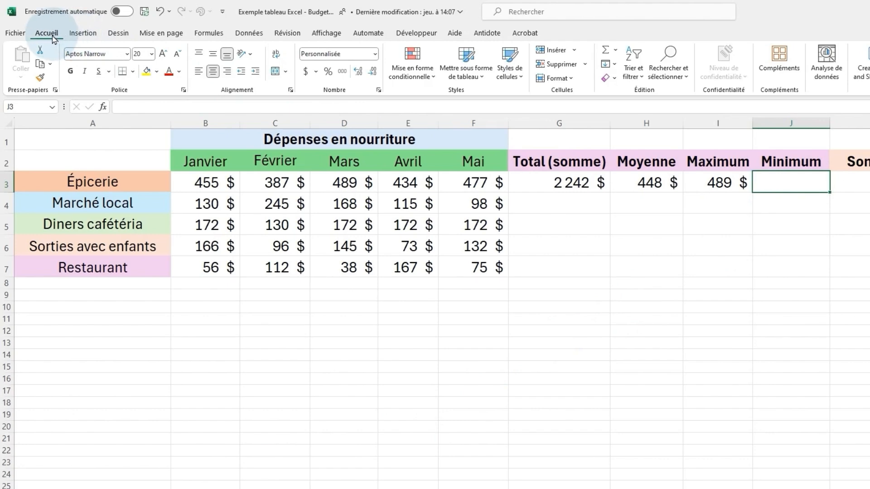
{"action": "left_click", "coordinate": [615, 51]}
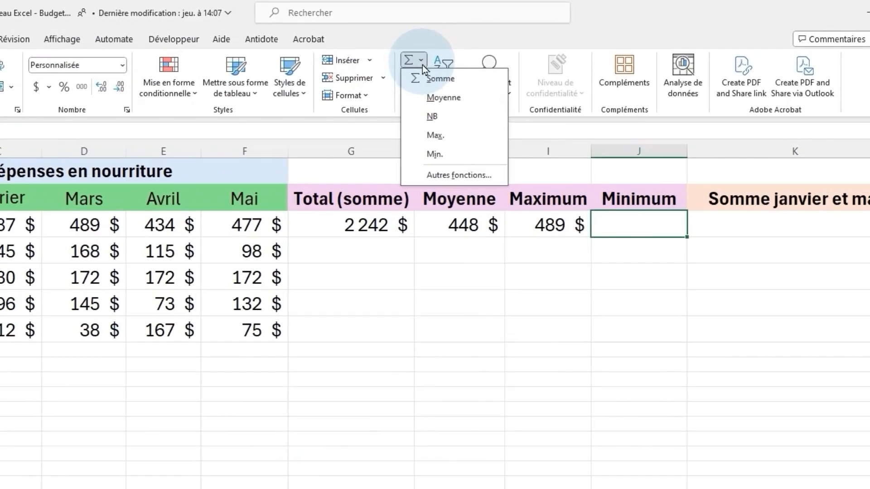
{"action": "left_click", "coordinate": [434, 154]}
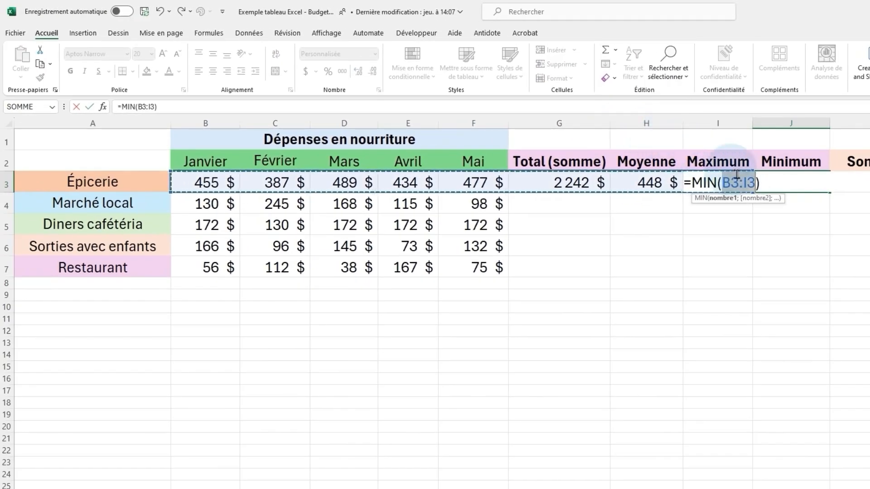
{"action": "left_click", "coordinate": [750, 183]}
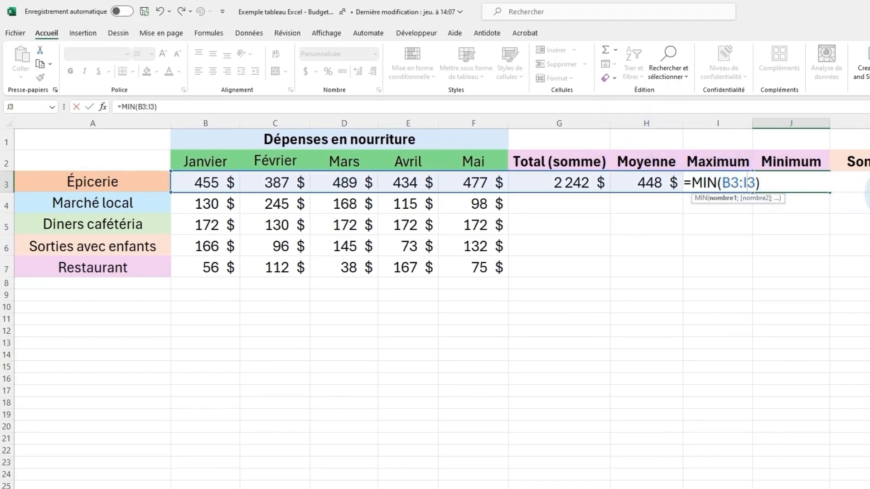
{"action": "key", "text": "BackSpace"}
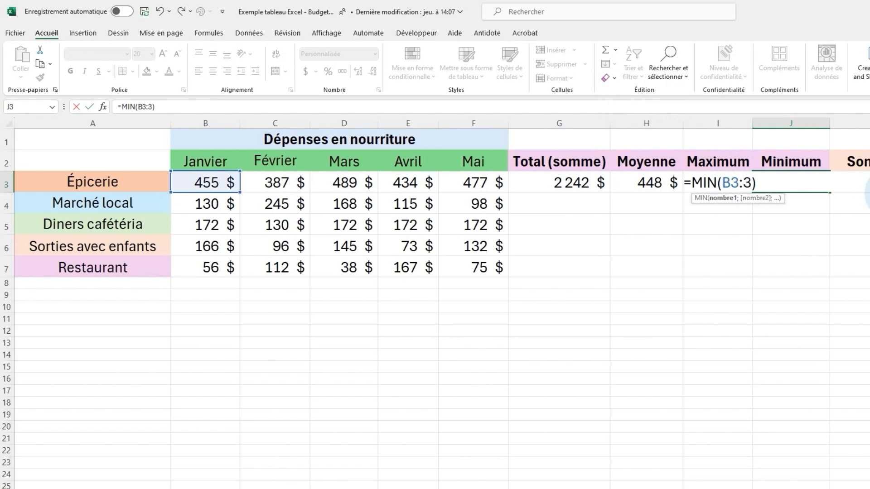
{"action": "type", "text": "F"}
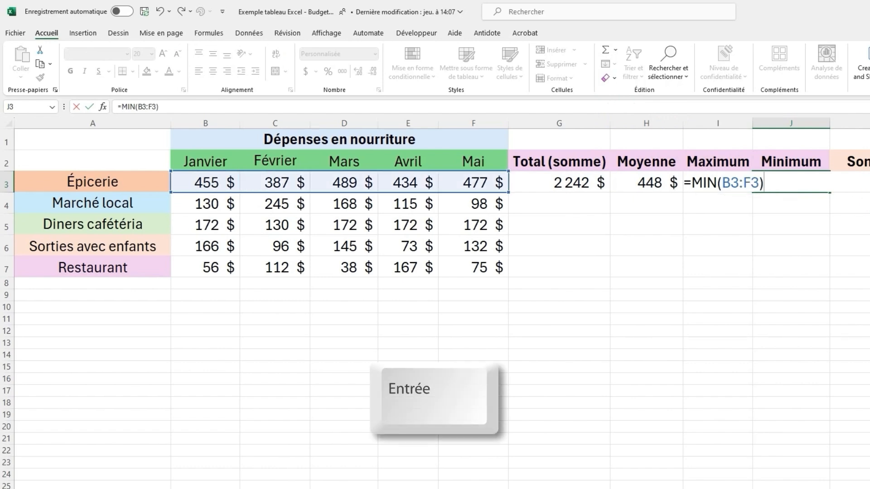
{"action": "key", "text": "Return"}
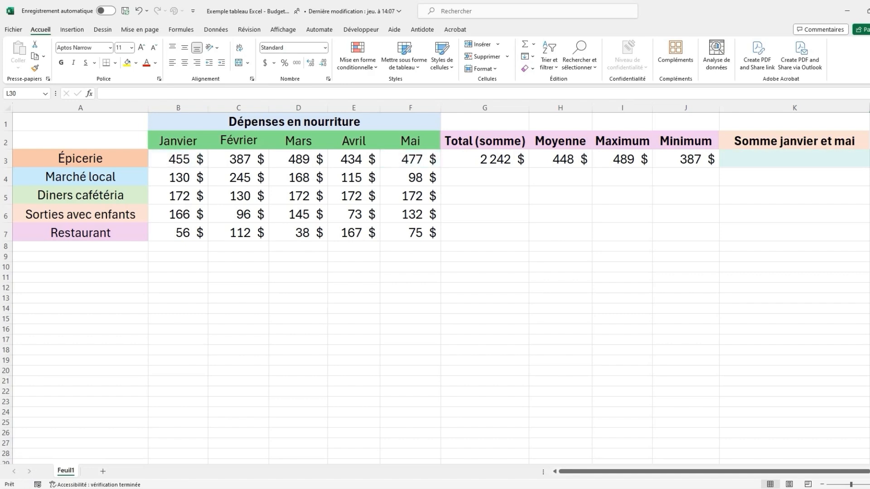
- Insert the SOMME function in cell K3 for Épicerie and change its range to B3:F3
{"action": "left_click", "coordinate": [763, 162]}
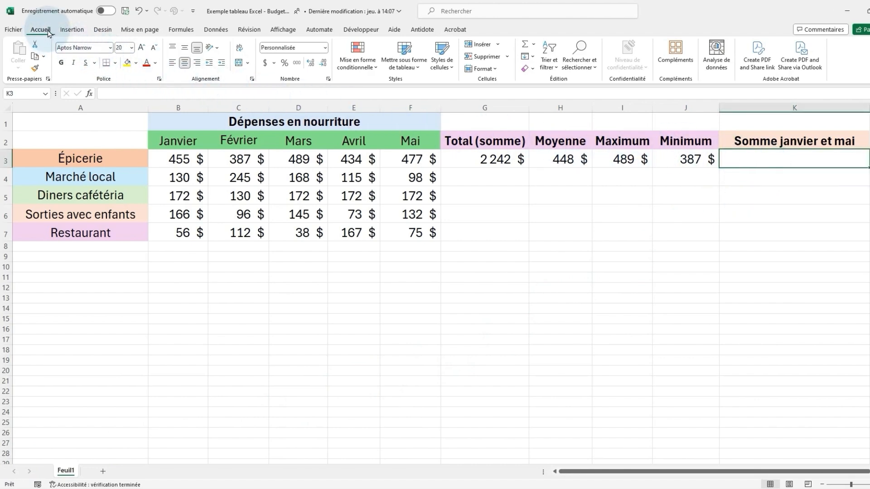
{"action": "left_click", "coordinate": [533, 44]}
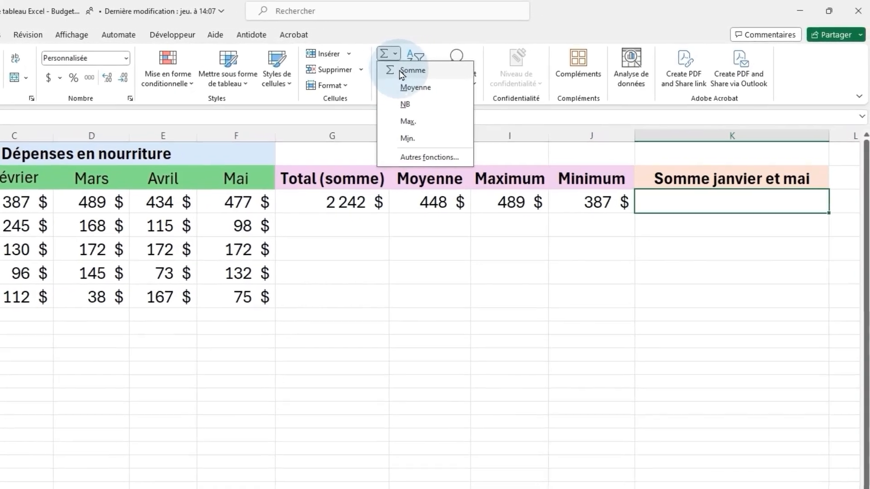
{"action": "left_click", "coordinate": [402, 72]}
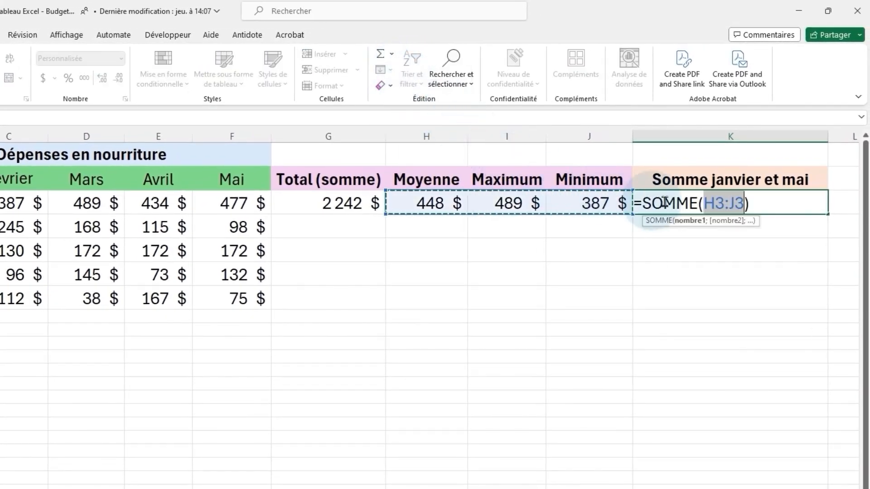
{"action": "left_click", "coordinate": [734, 203]}
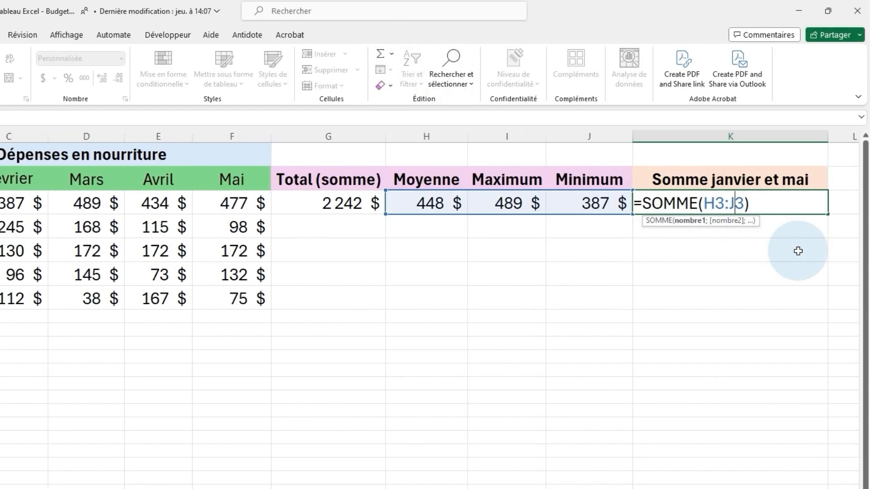
{"action": "key", "text": "BackSpace"}
{"action": "type", "text": "F"}
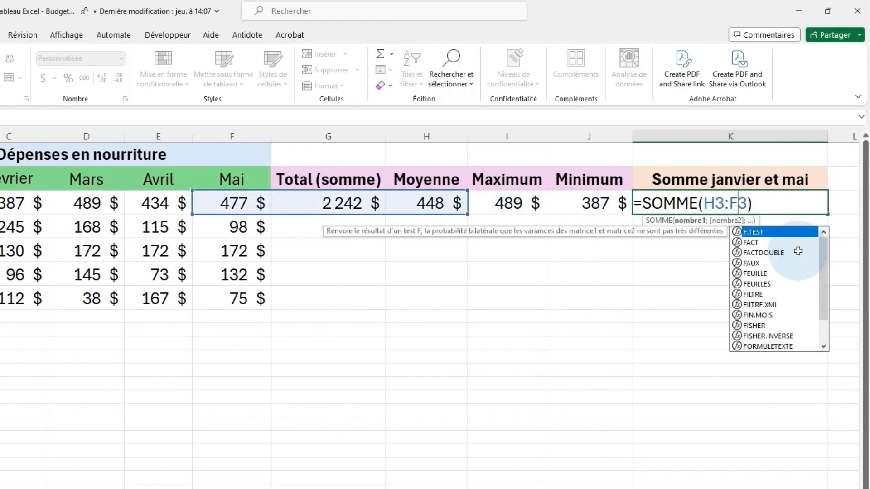
{"action": "left_click", "coordinate": [712, 206]}
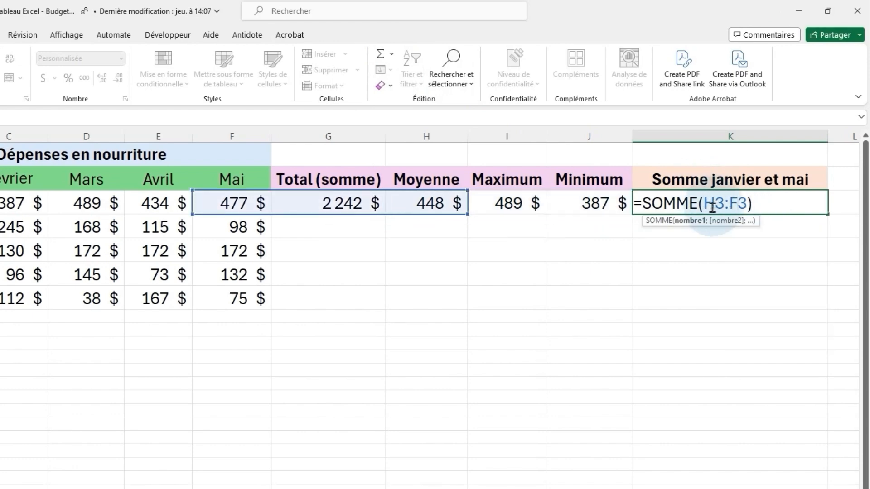
{"action": "key", "text": "shift+Left"}
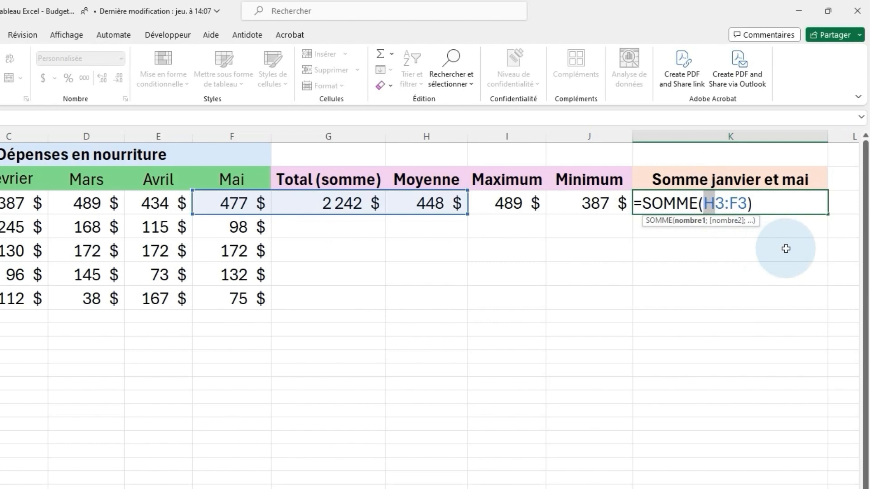
{"action": "type", "text": "B"}
- Replace the colon in the K3 formula with a semicolon so it reads =SOMME(B3;F3), adding only January and May
{"action": "left_click", "coordinate": [725, 203]}
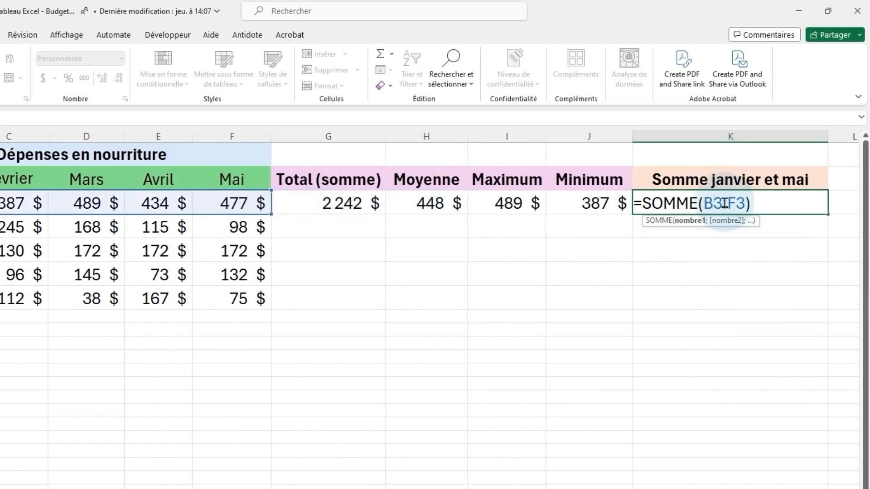
{"action": "left_click_drag", "start_coordinate": [725, 204], "coordinate": [727, 204]}
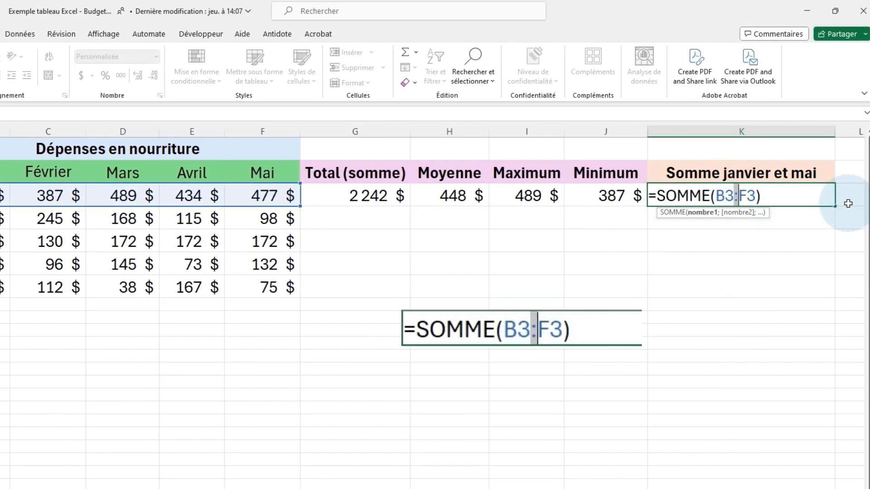
{"action": "key", "text": "BackSpace"}
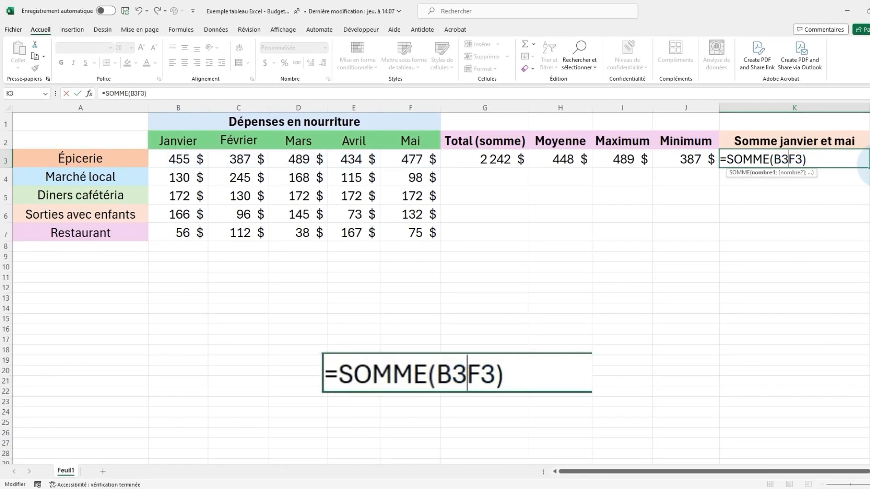
{"action": "type", "text": ";"}
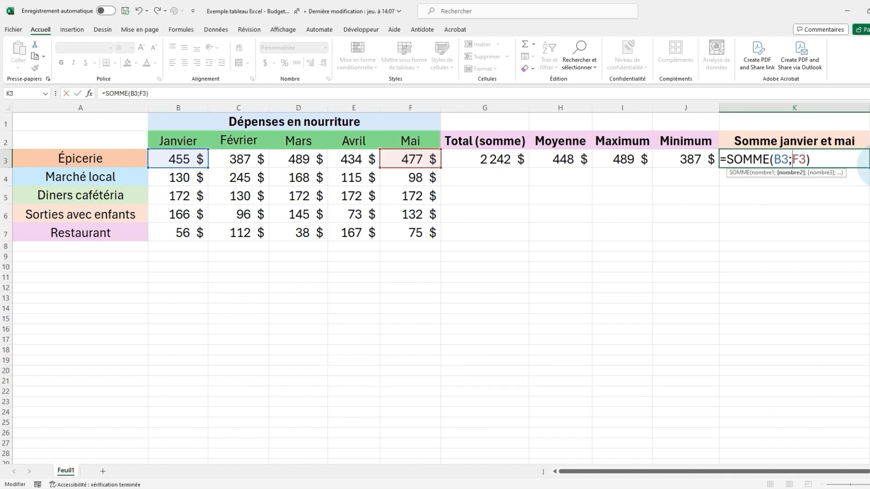
{"action": "key", "text": "Return"}
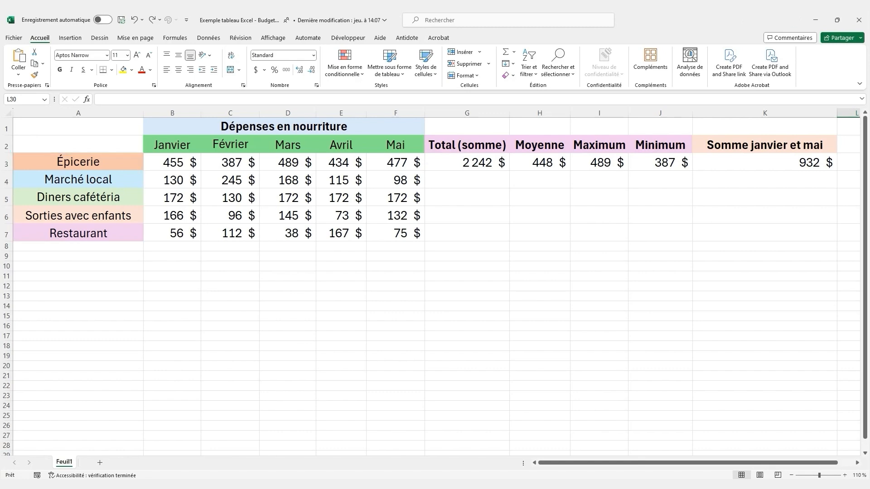
- Copy the Total (somme) formula from G3 down to G7 for the remaining expense categories
{"action": "left_click", "coordinate": [475, 163]}
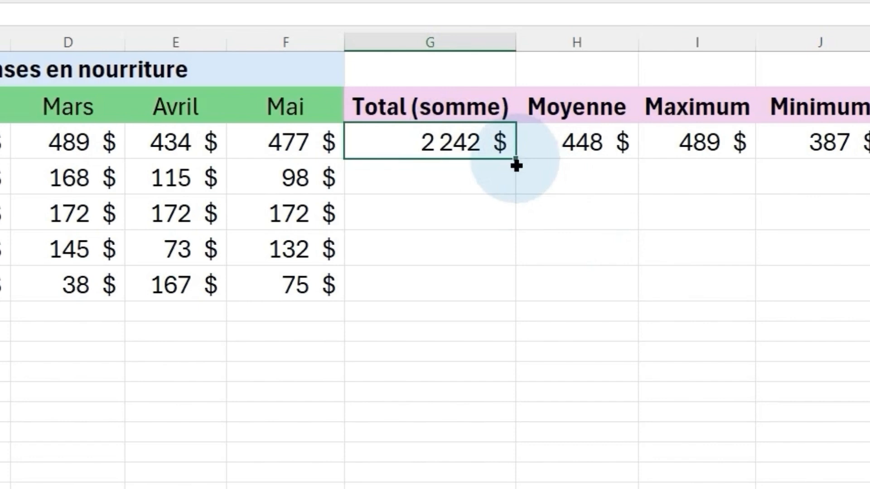
{"action": "left_click_drag", "start_coordinate": [516, 166], "coordinate": [503, 294]}
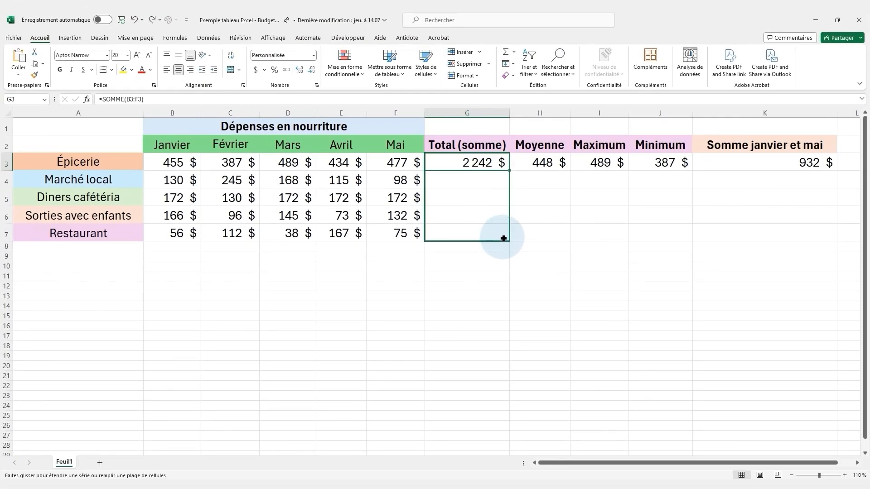
{"action": "left_click_drag", "start_coordinate": [504, 239], "coordinate": [503, 239]}
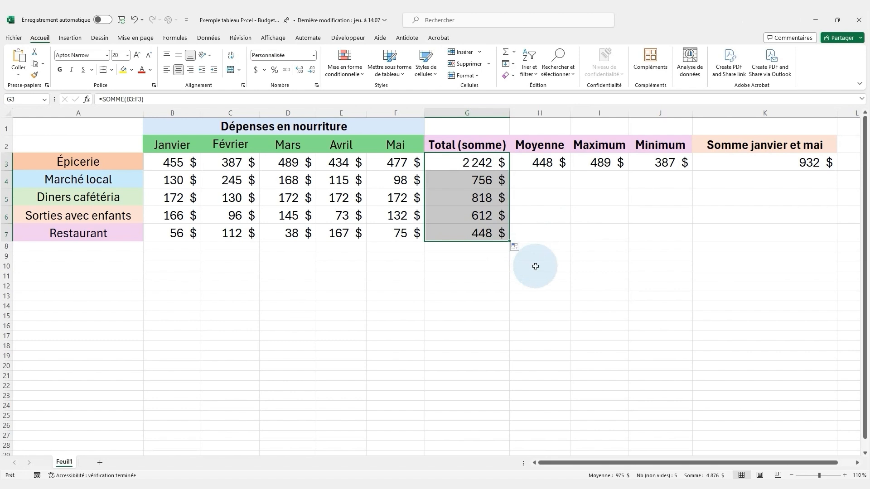
- Fill the Moyenne formula from H3 down to H7 and the Maximum formula from I3 down to I7
{"action": "left_click", "coordinate": [559, 164]}
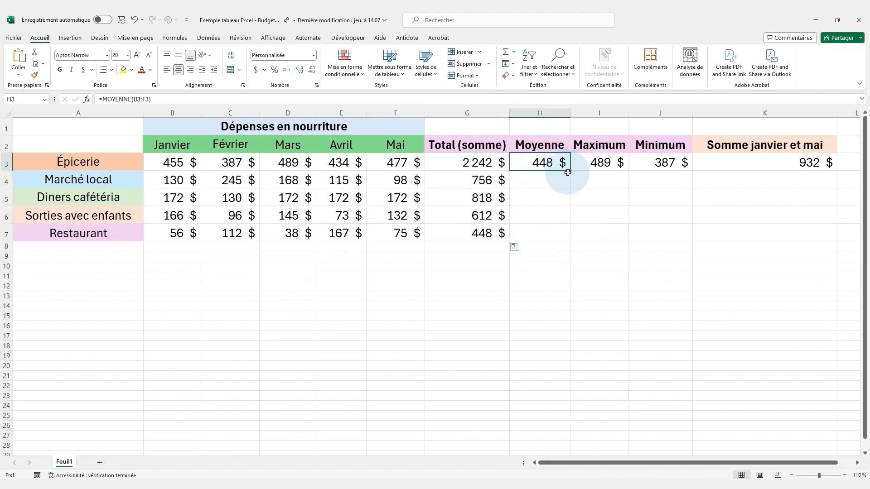
{"action": "left_click_drag", "start_coordinate": [570, 171], "coordinate": [569, 238]}
{"action": "left_click", "coordinate": [619, 170]}
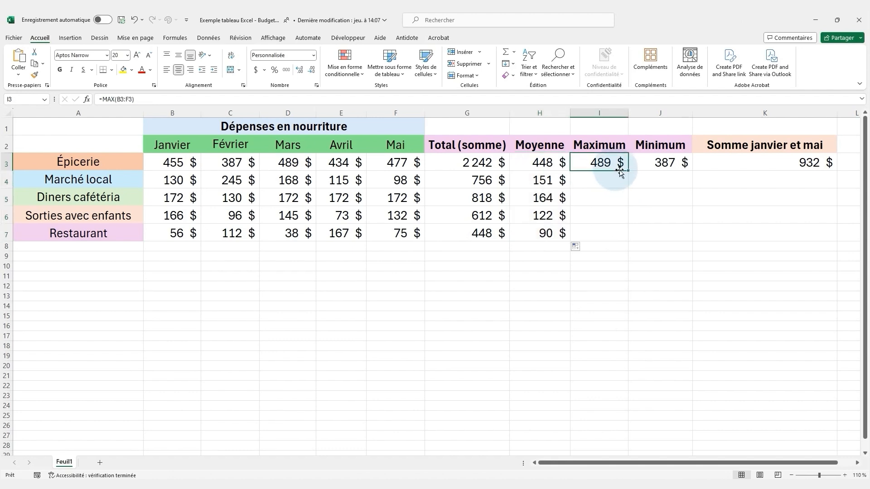
{"action": "left_click_drag", "start_coordinate": [627, 172], "coordinate": [623, 237]}
- Fill the Minimum formula from J3 down to J7 and the Somme janvier et mai formula from K3 down to K7
{"action": "left_click", "coordinate": [684, 171]}
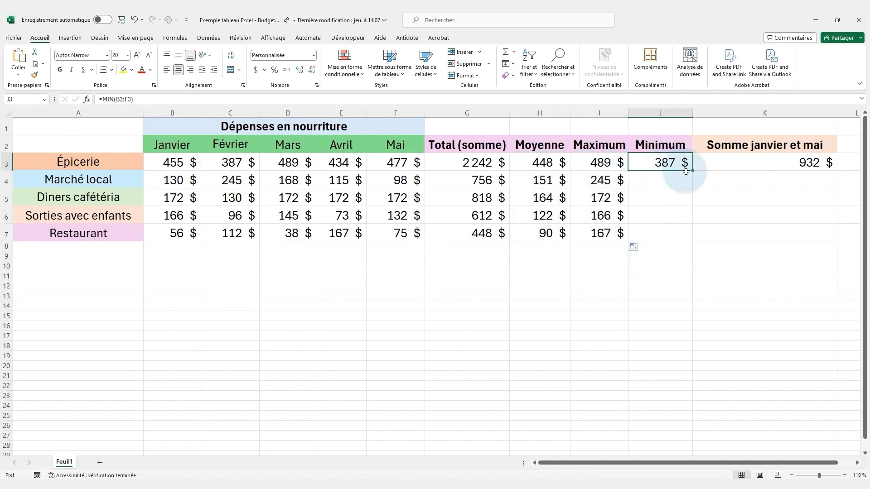
{"action": "left_click_drag", "start_coordinate": [690, 172], "coordinate": [690, 237]}
{"action": "left_click", "coordinate": [835, 172]}
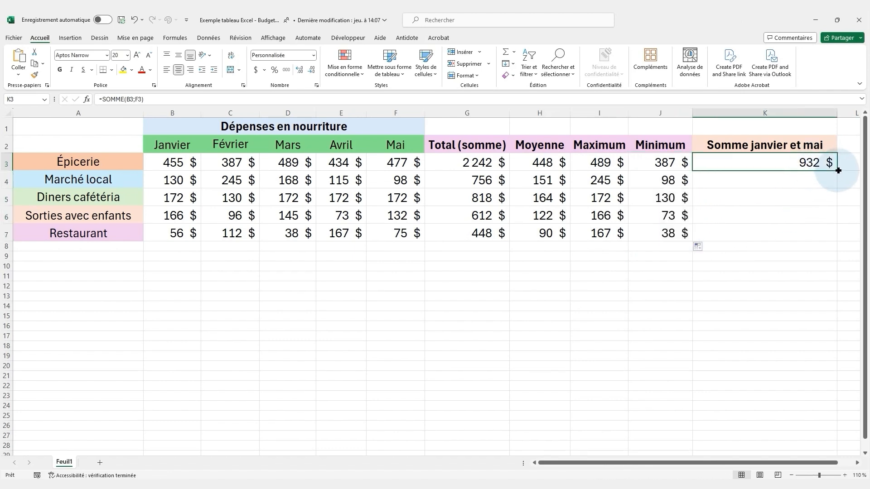
{"action": "left_click_drag", "start_coordinate": [837, 171], "coordinate": [837, 238]}
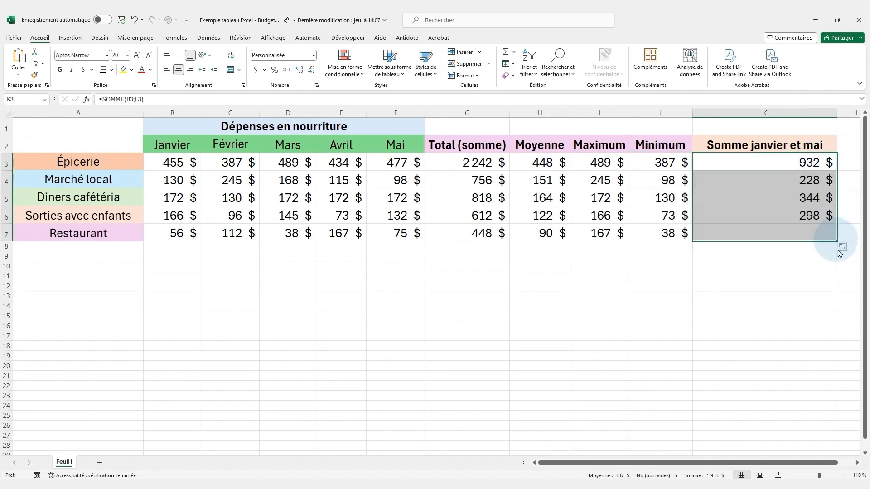